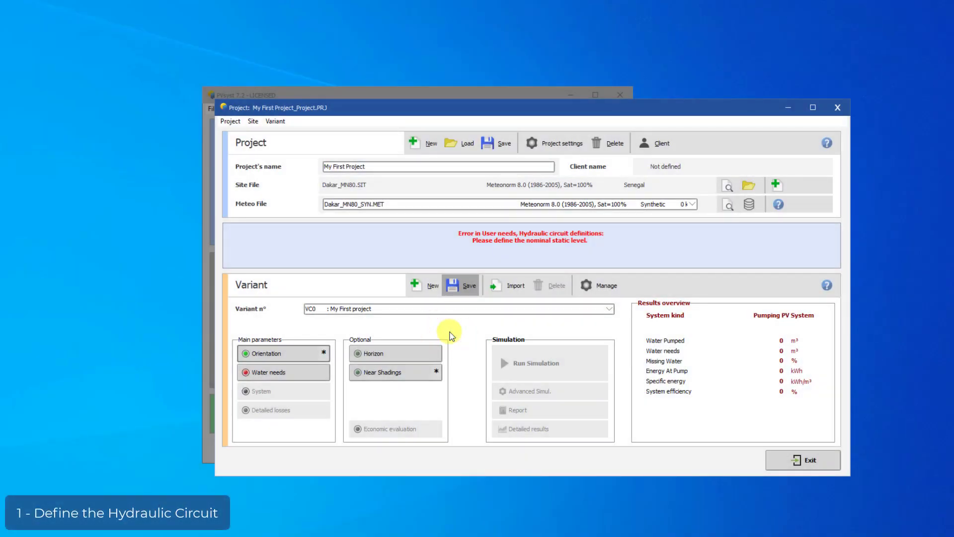
- Keep Deep Well to Storage as the pumping system type in the water needs settings
click(320, 372)
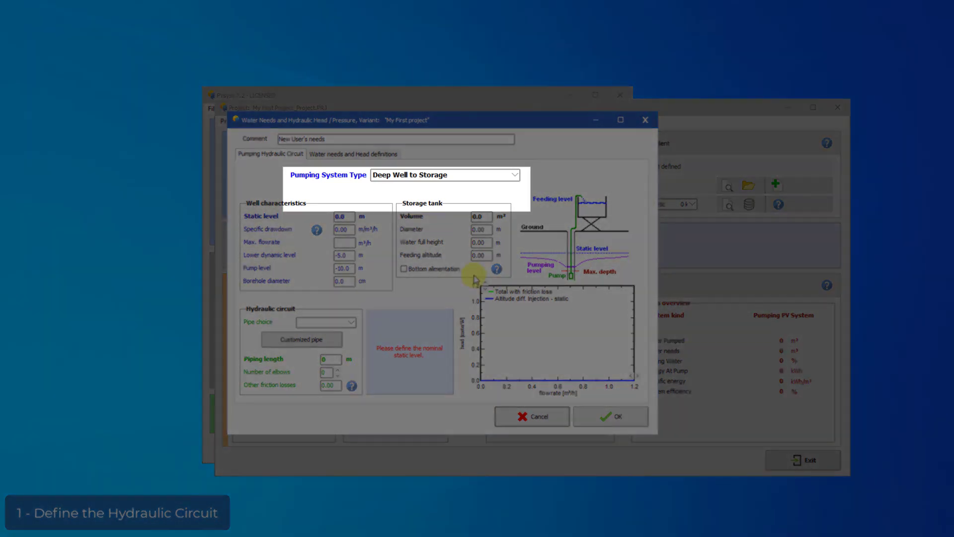
click(512, 176)
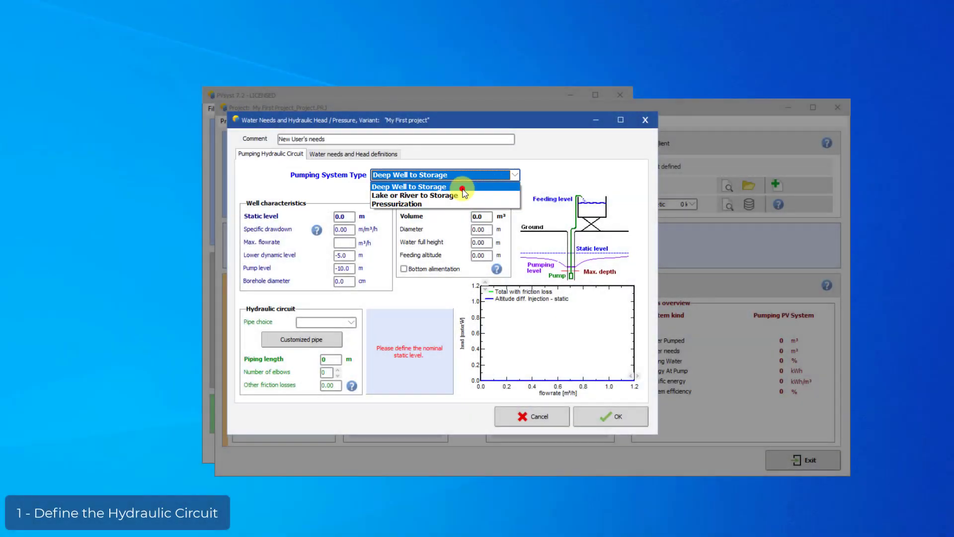
click(462, 187)
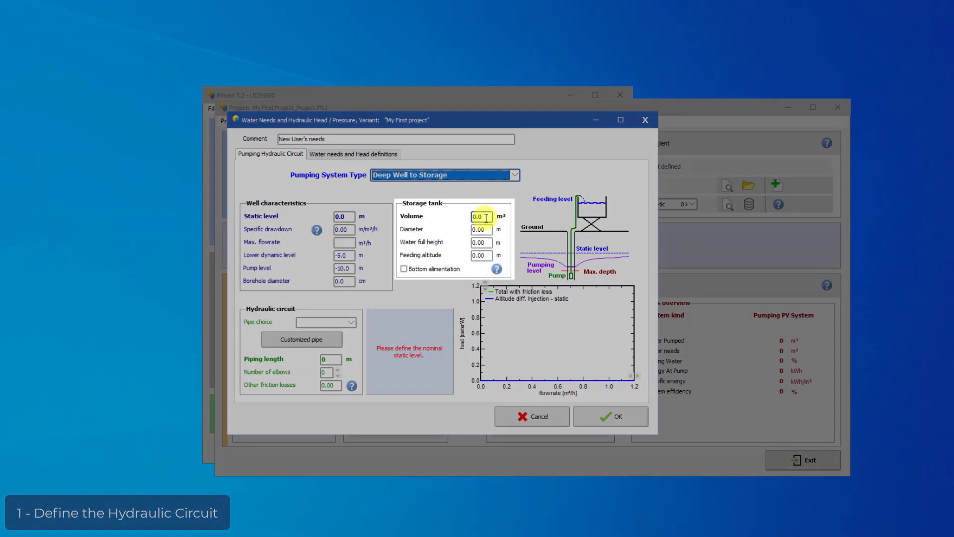
- Give the storage tank a 30 m³ volume, 4.5 m diameter and 7 m feeding altitude
click(481, 216)
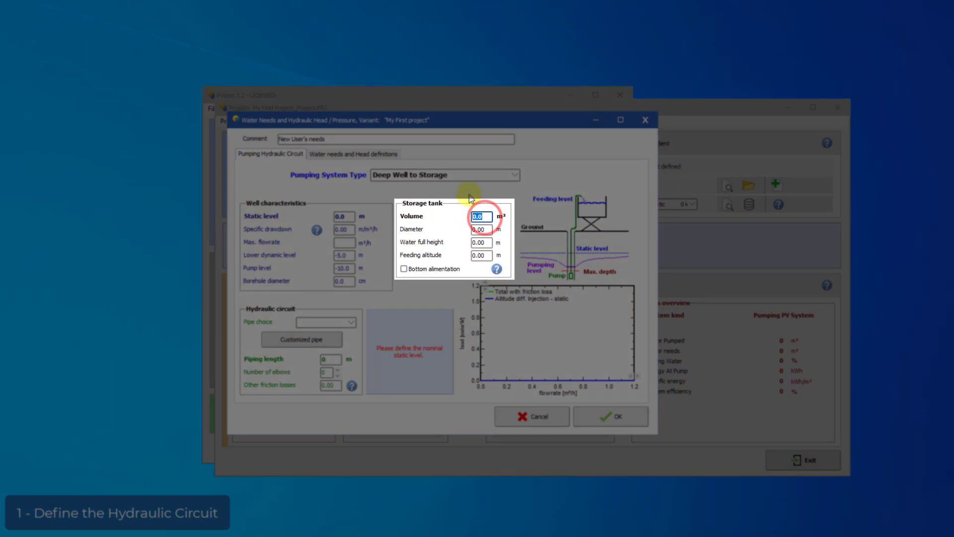
text(30)
click(481, 229)
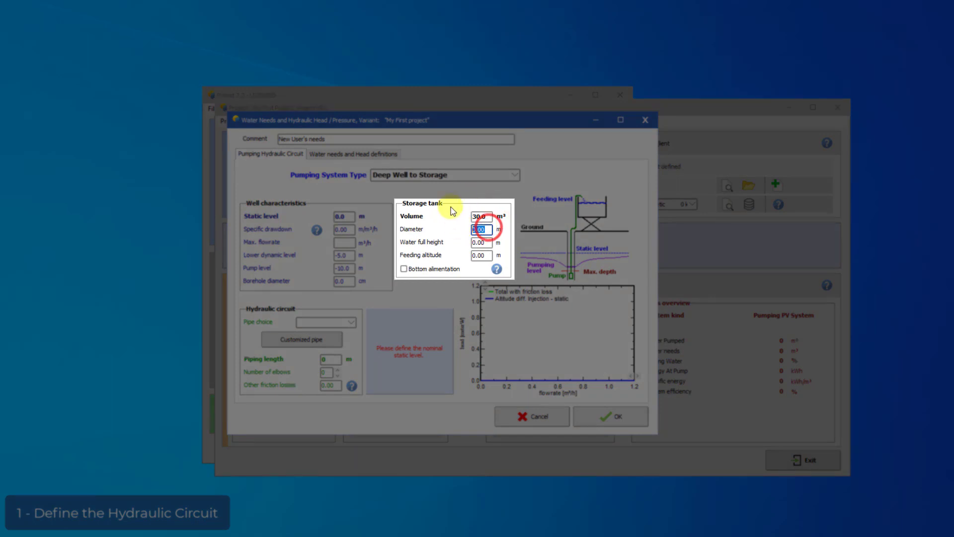
text(4.5)
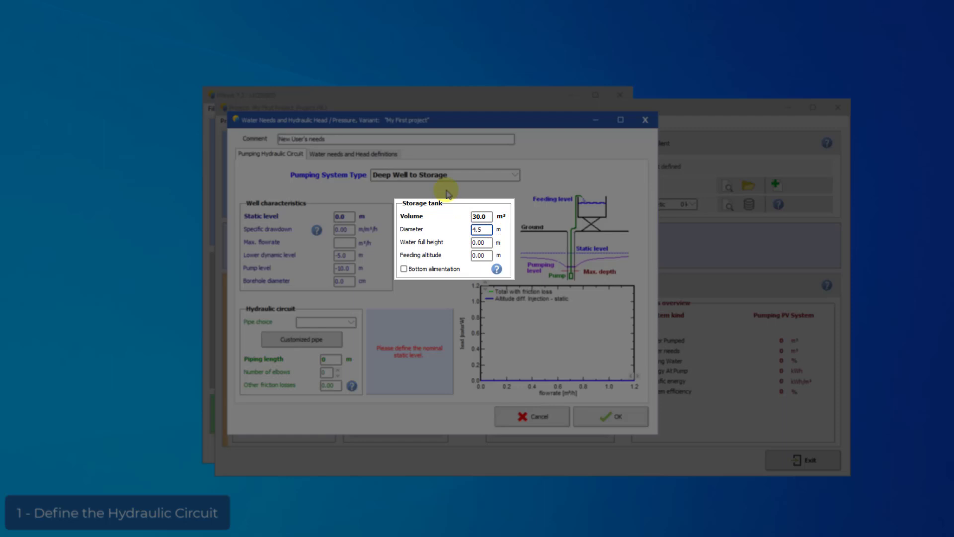
click(481, 255)
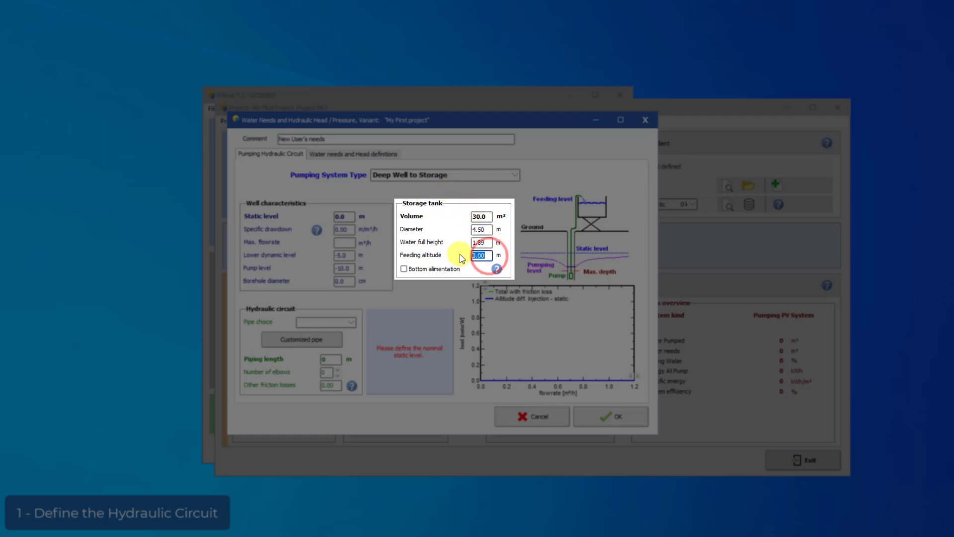
text(7)
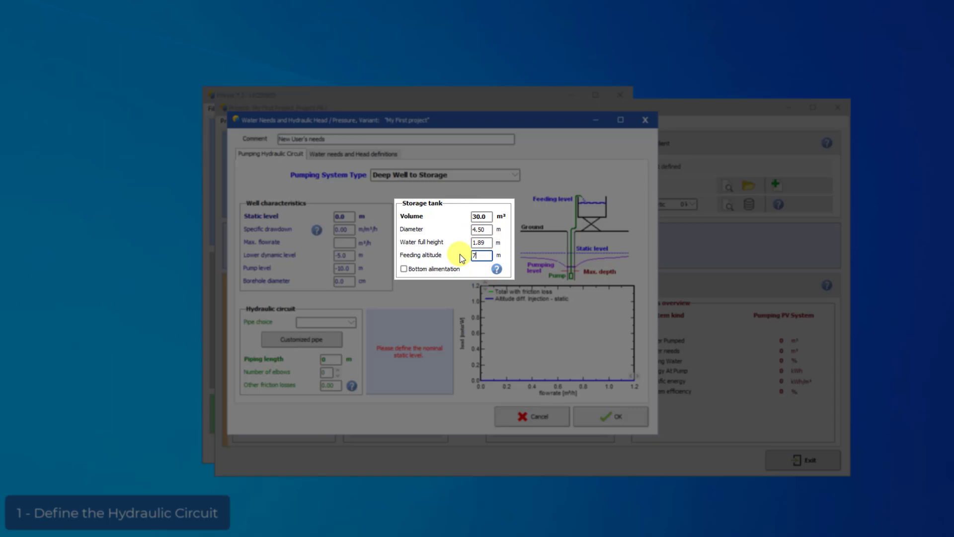
click(490, 242)
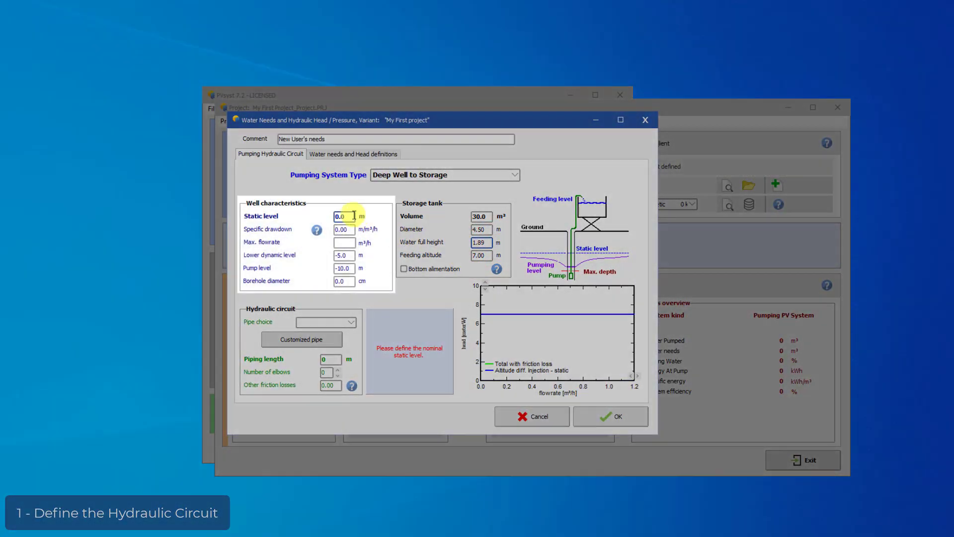
- Set the well's static level to 60 m and lower dynamic level to 70 m
click(344, 216)
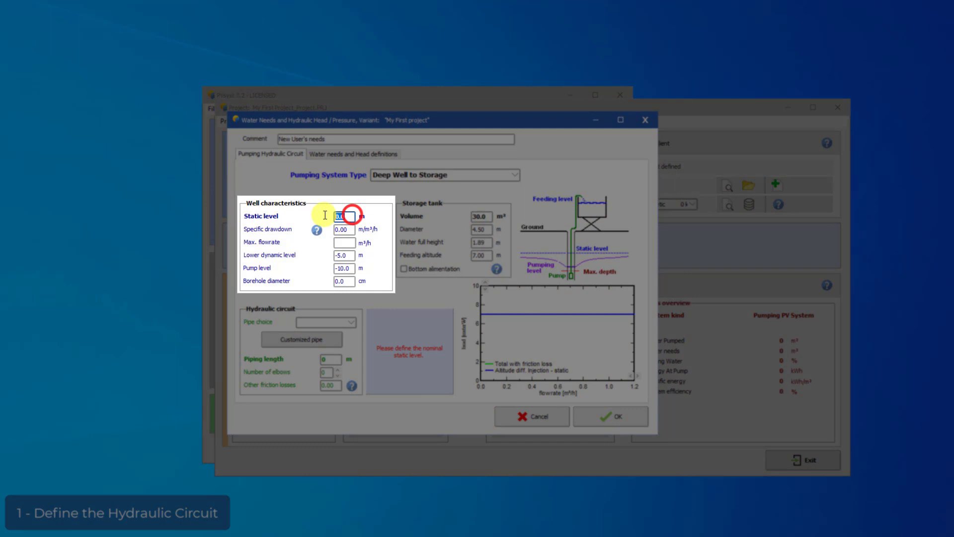
text(60)
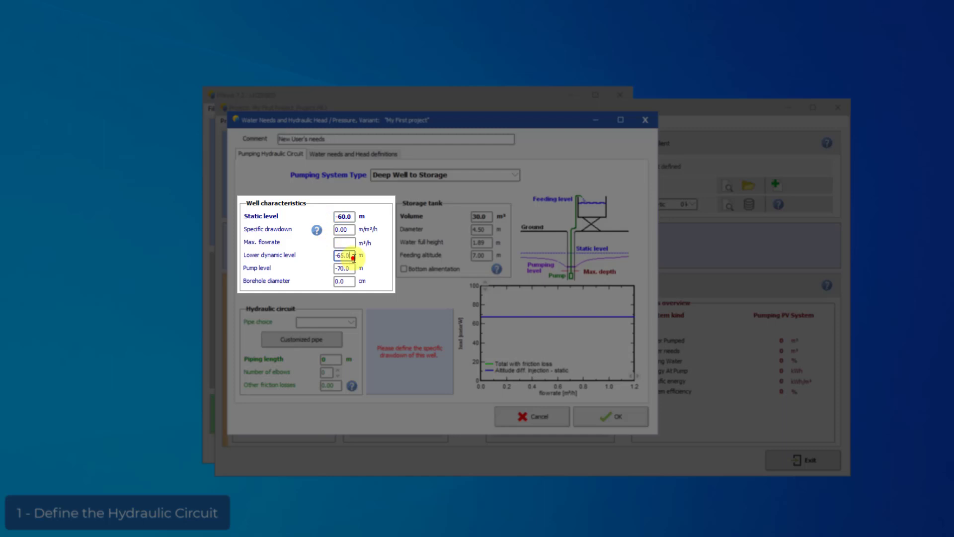
drag(354, 257, 339, 258)
text(70)
click(350, 268)
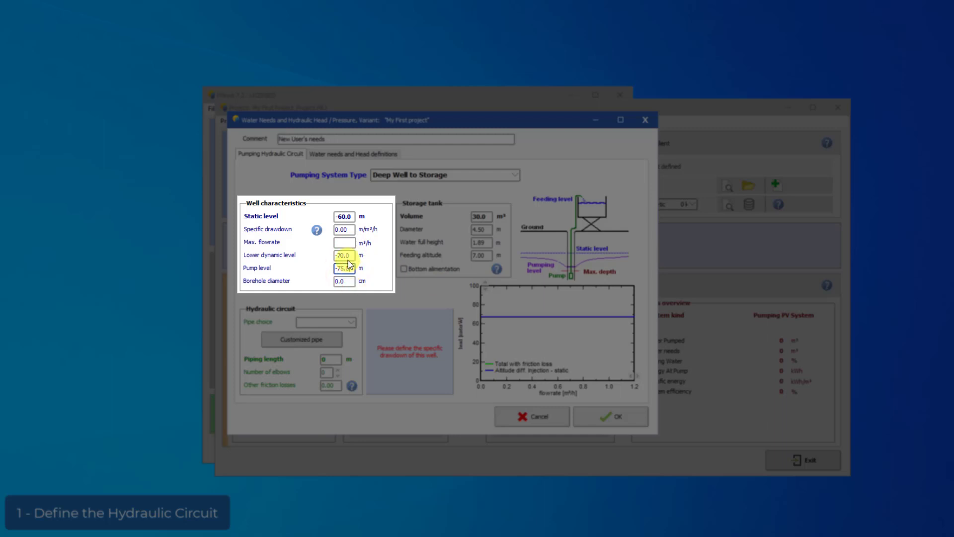
- Enter a specific drawdown of -1.25 and a 13 cm borehole diameter
click(345, 229)
text(-1.25)
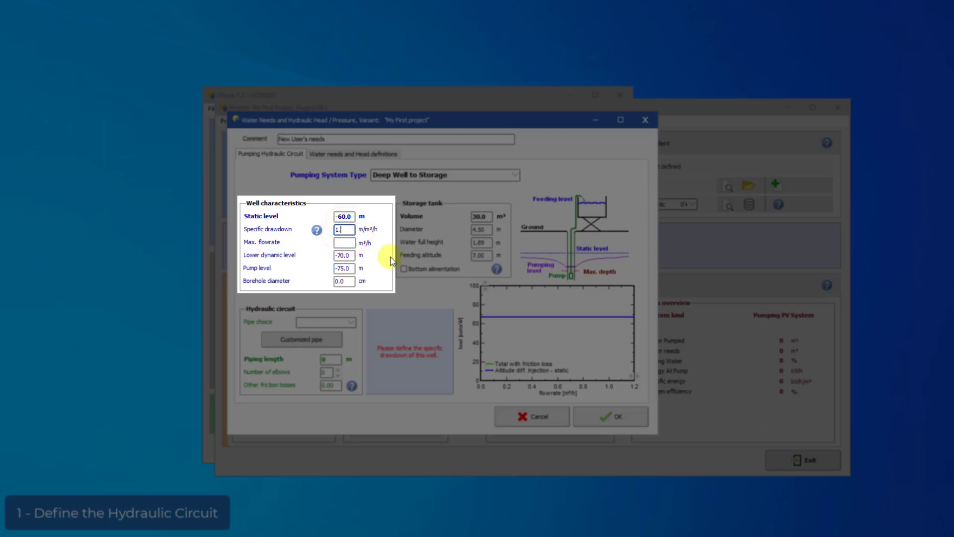
key(Return)
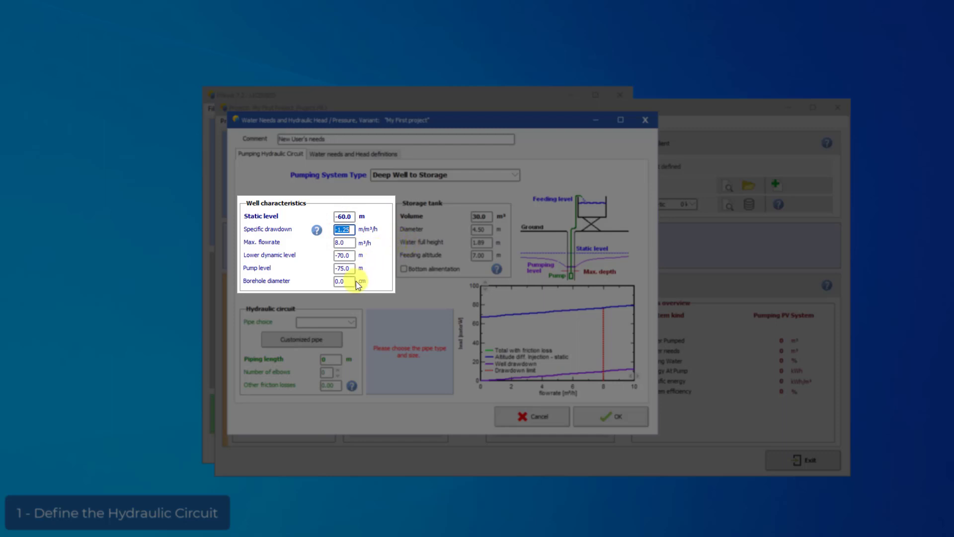
drag(354, 281, 326, 282)
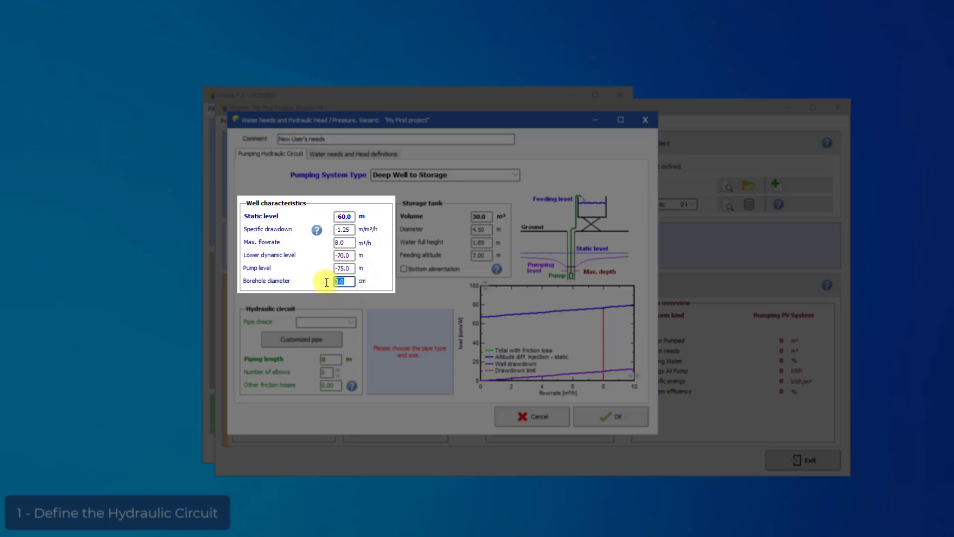
text(13)
key(Return)
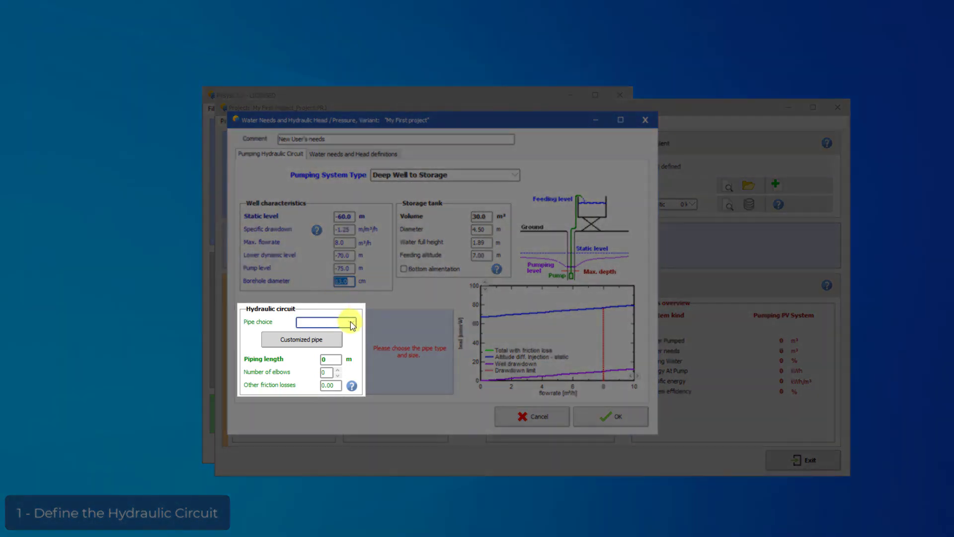
- Use a DN100 (4") pipe, 150 m long, with 4 elbows in the hydraulic circuit
click(352, 325)
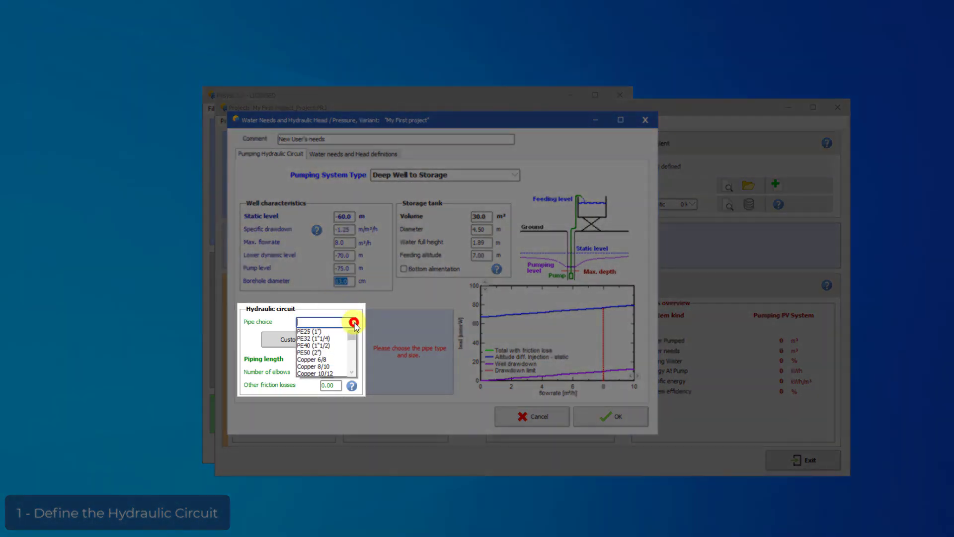
drag(354, 340, 348, 367)
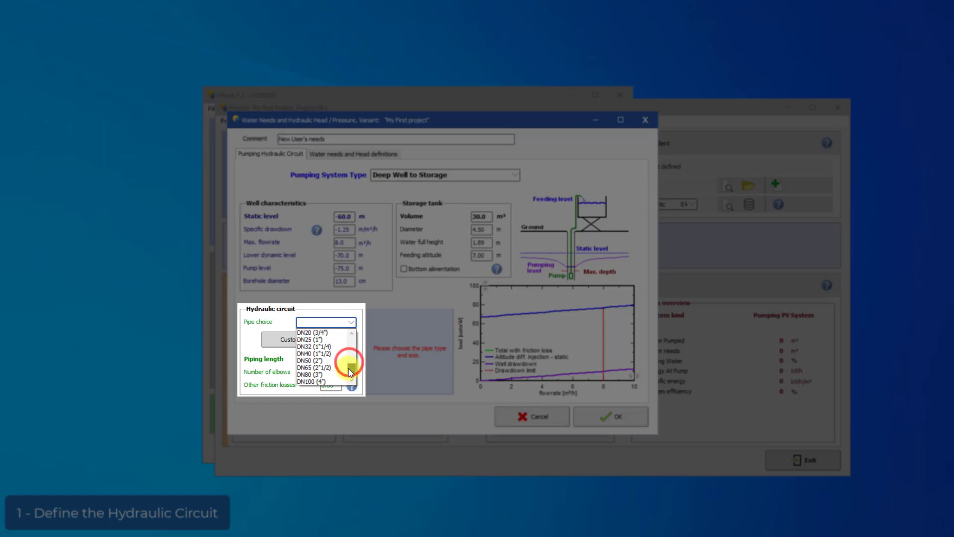
click(336, 374)
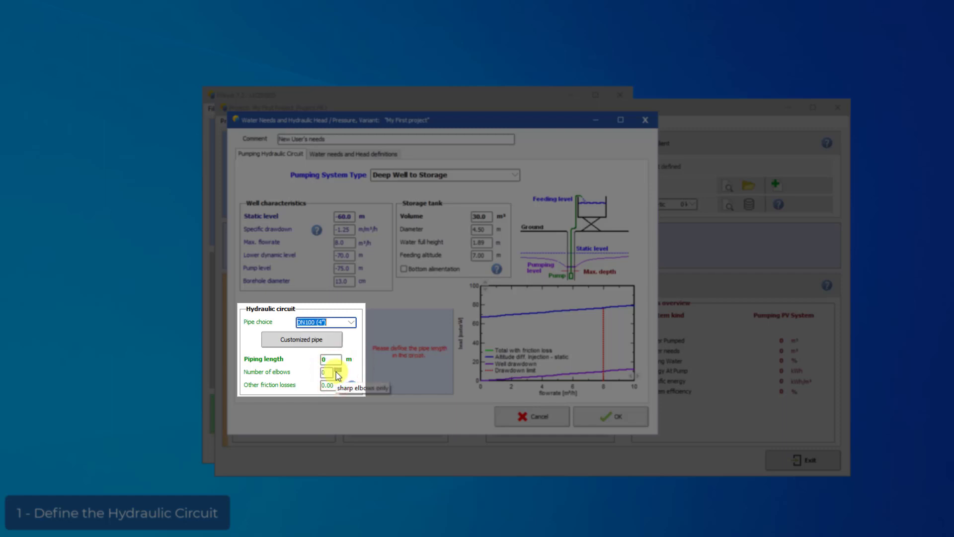
double_click(331, 359)
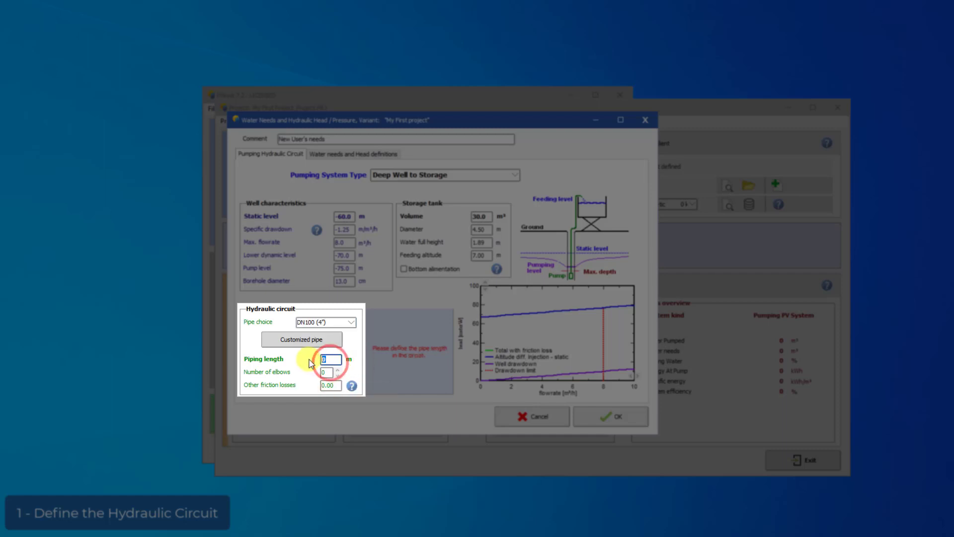
text(150)
double_click(326, 371)
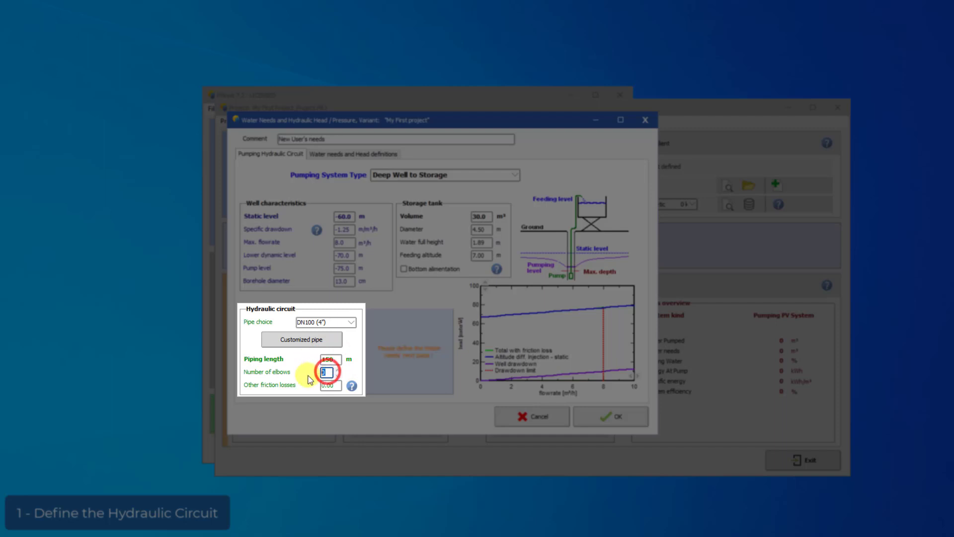
text(4)
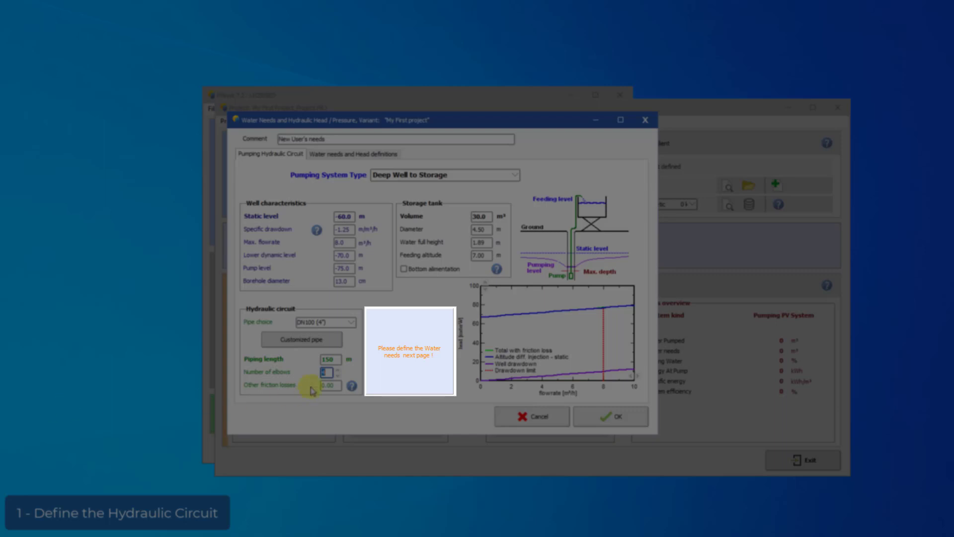
text(4)
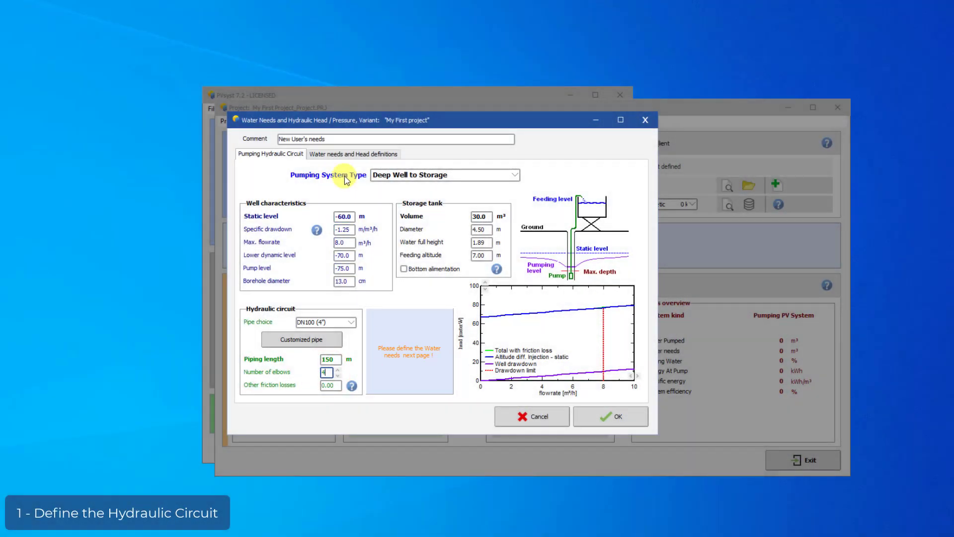
- Enter a yearly average water need of 20 m³/day and check the 60 m whole-year depth
click(343, 154)
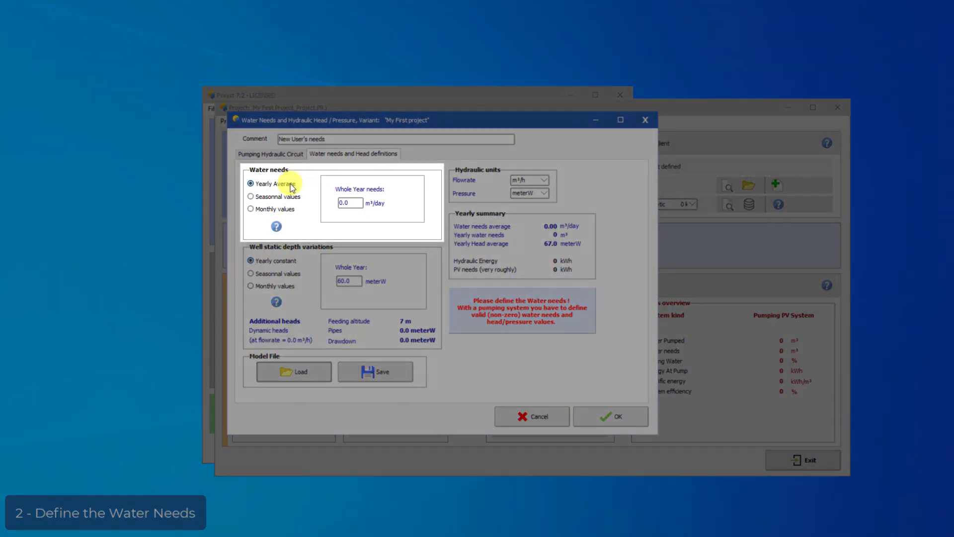
click(293, 188)
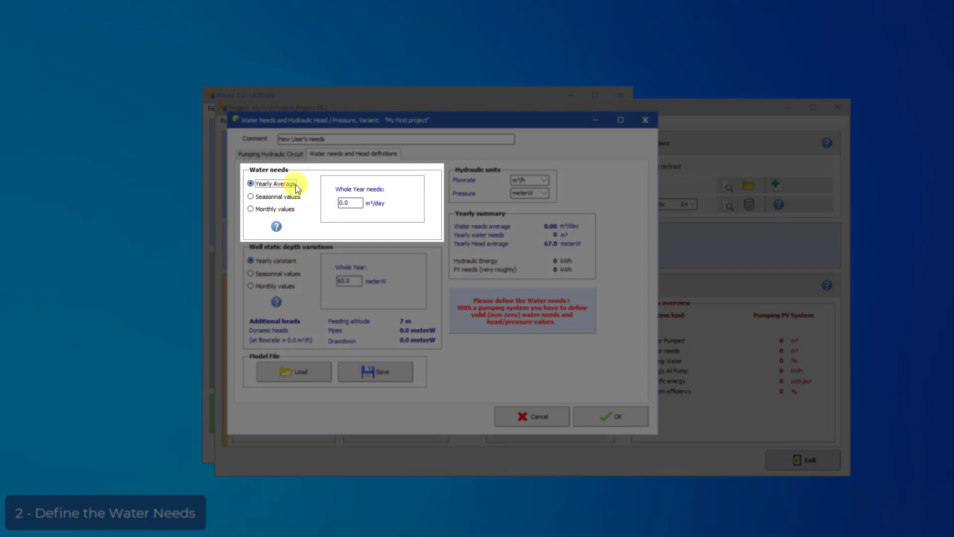
double_click(355, 202)
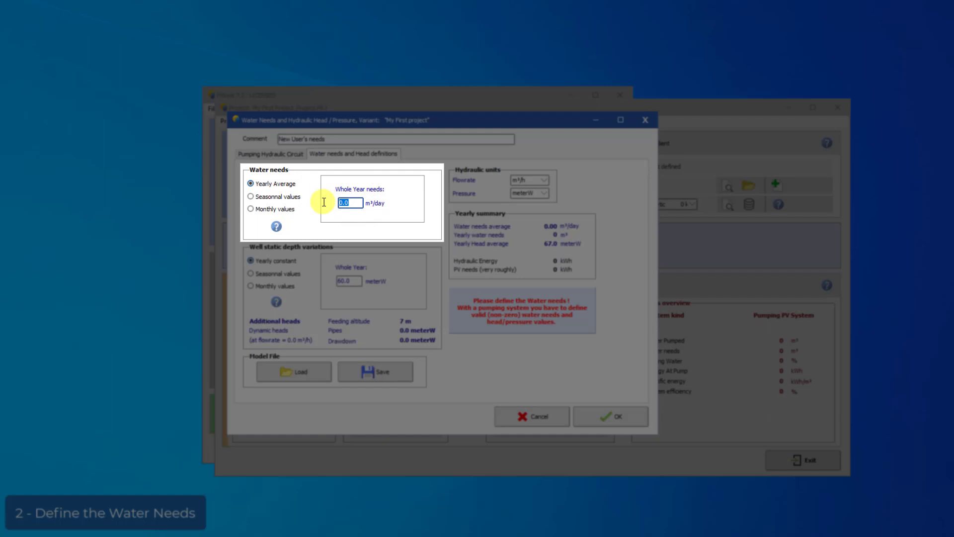
text(20)
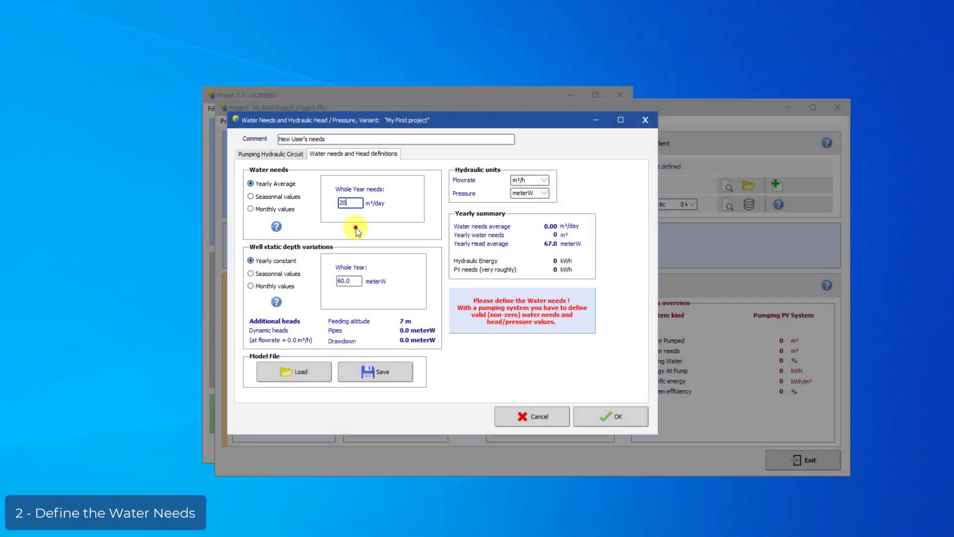
click(354, 228)
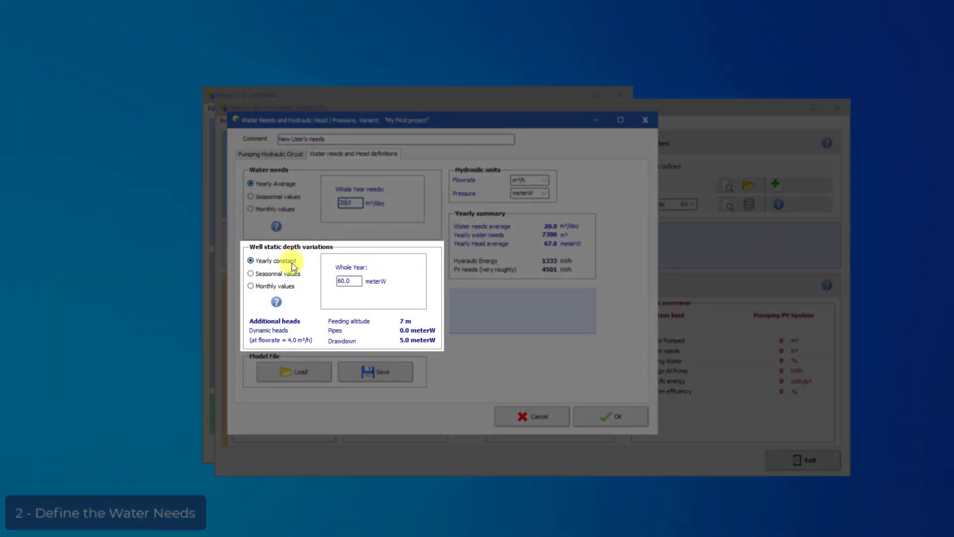
drag(340, 281, 355, 280)
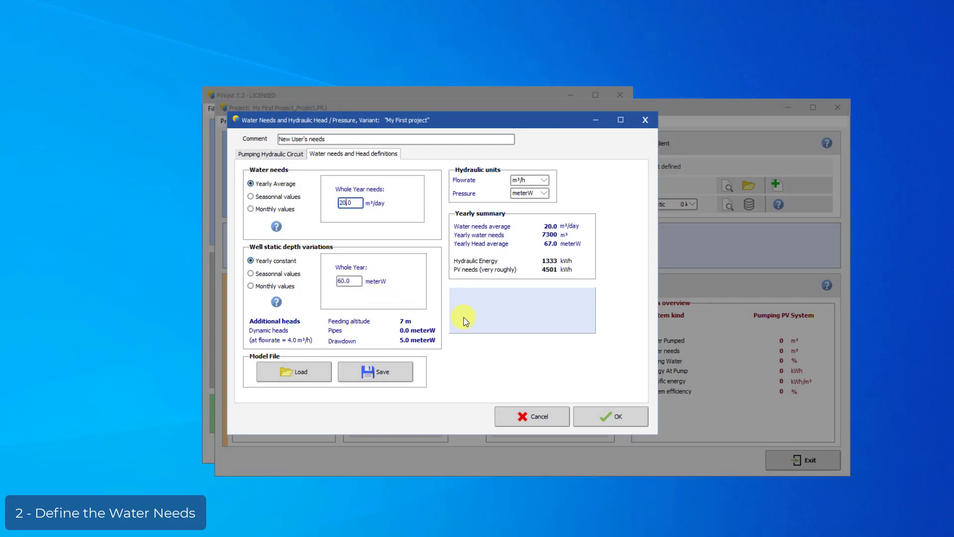
- Accept the water needs and bring up the variant's pumping system definition
click(602, 416)
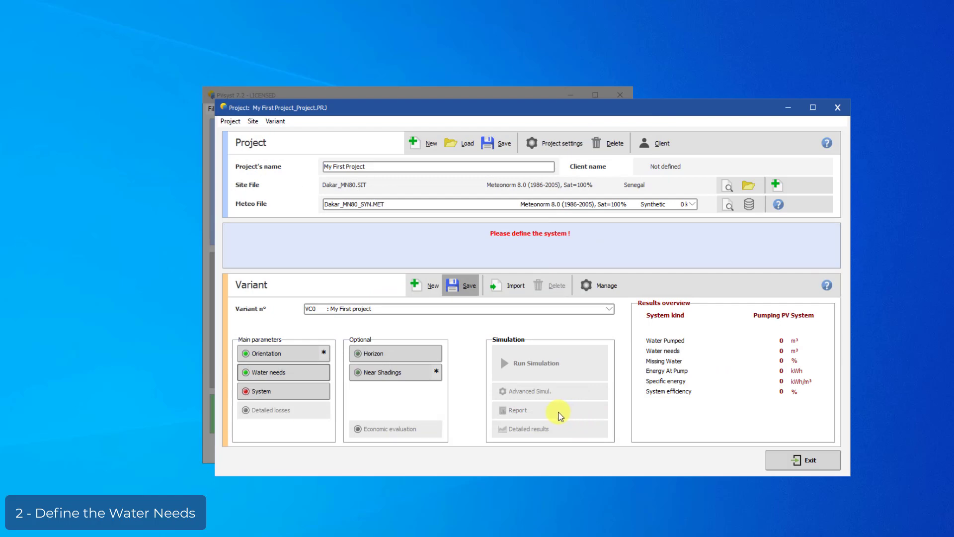
click(310, 393)
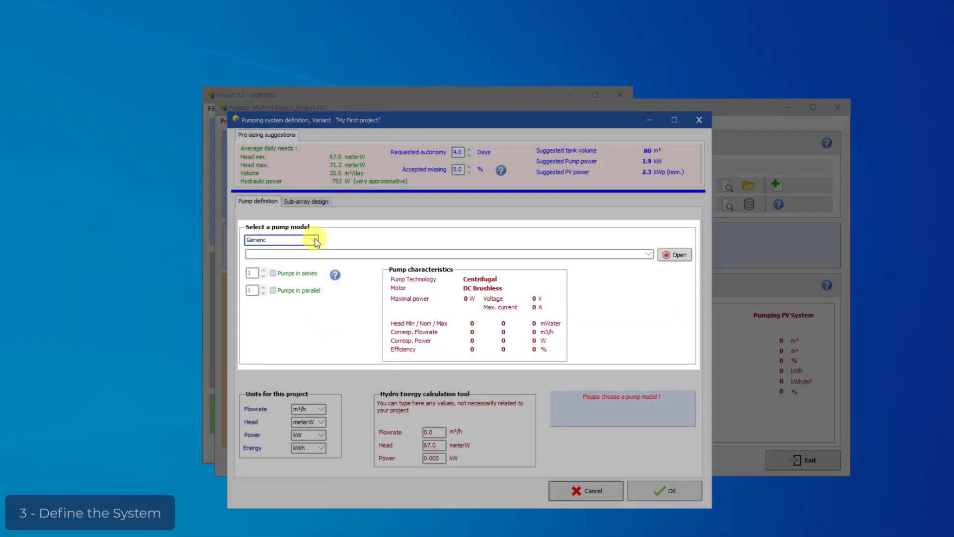
- Select the Lowara 4GS22 2.2 kW pump and show the PV sub-array design
click(313, 240)
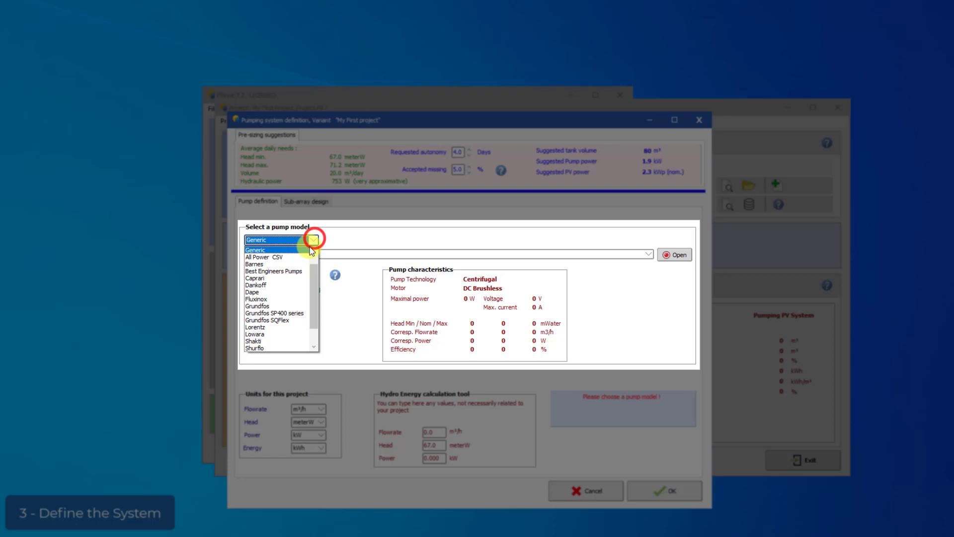
click(284, 334)
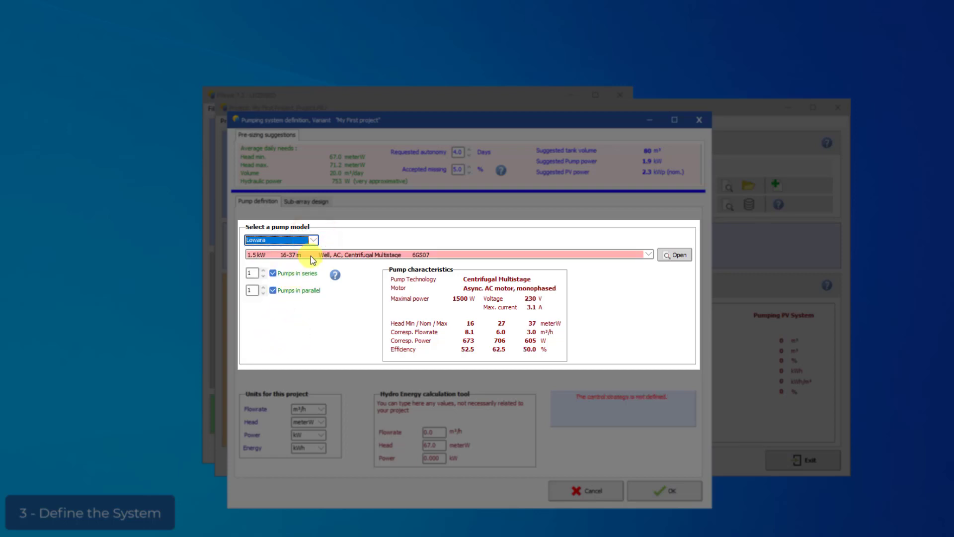
click(311, 255)
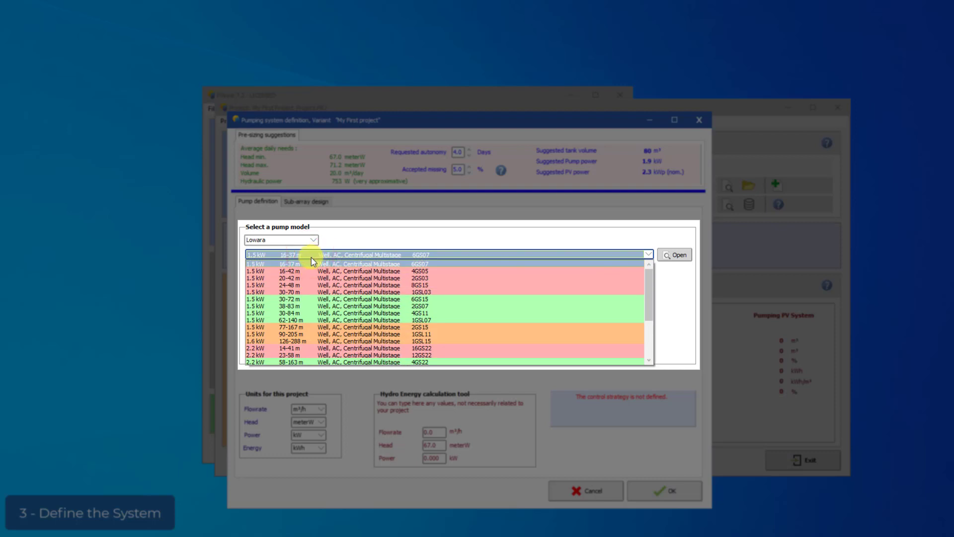
scroll(313, 358, down, 1)
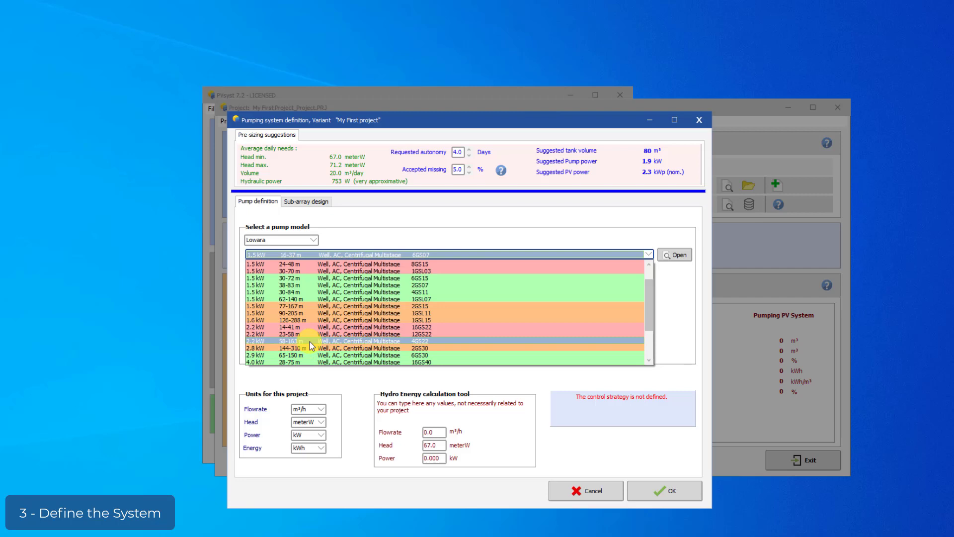
click(309, 341)
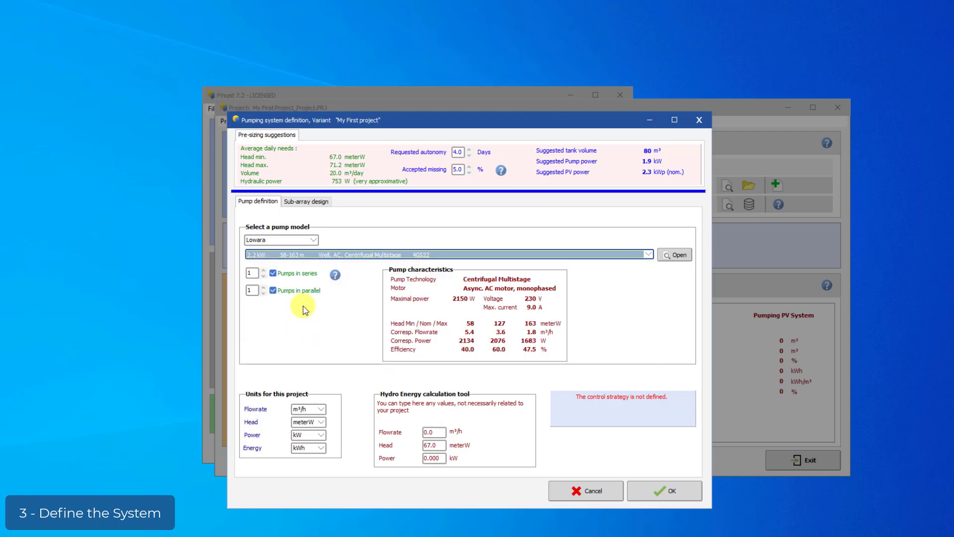
click(304, 201)
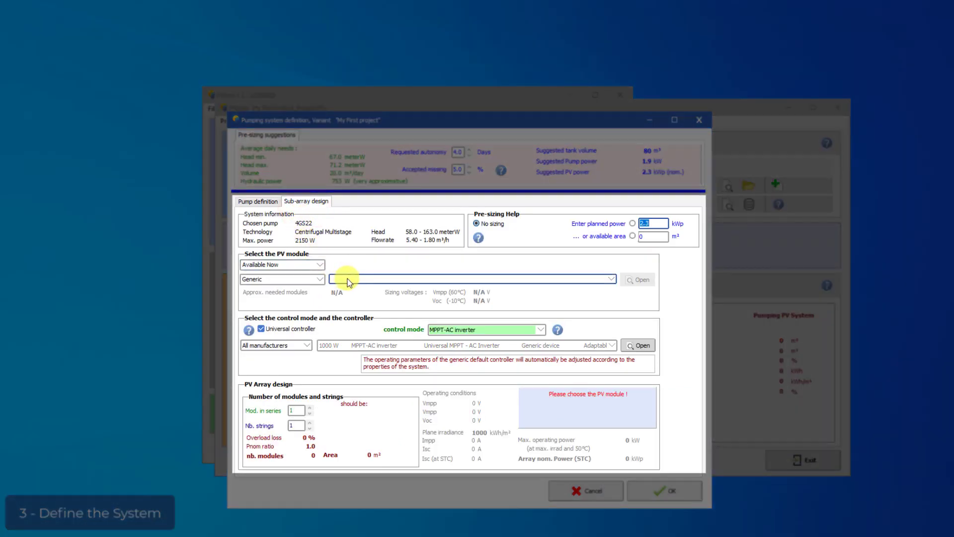
- Use the generic 250 Wp 26V Si-mono module, accept the system and run the simulation
click(347, 279)
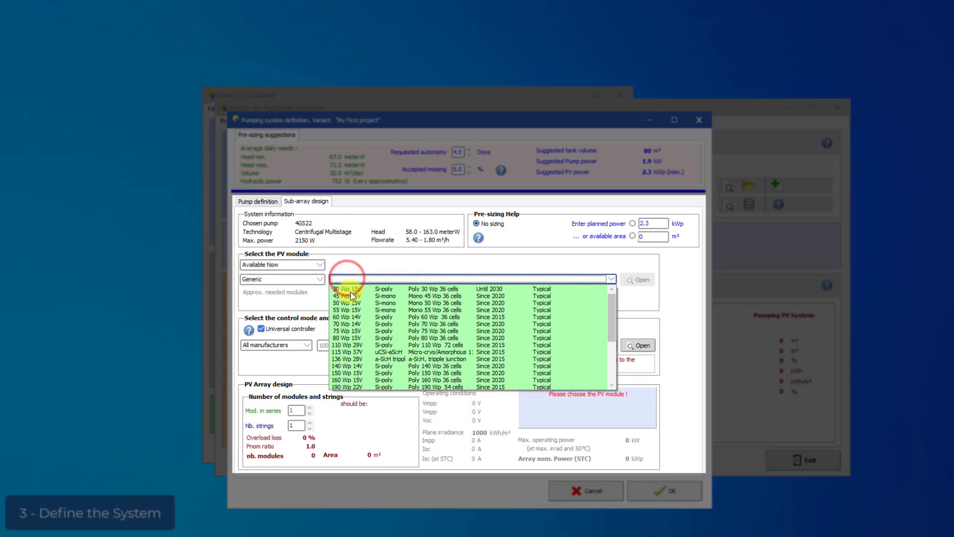
scroll(375, 332, down, 1)
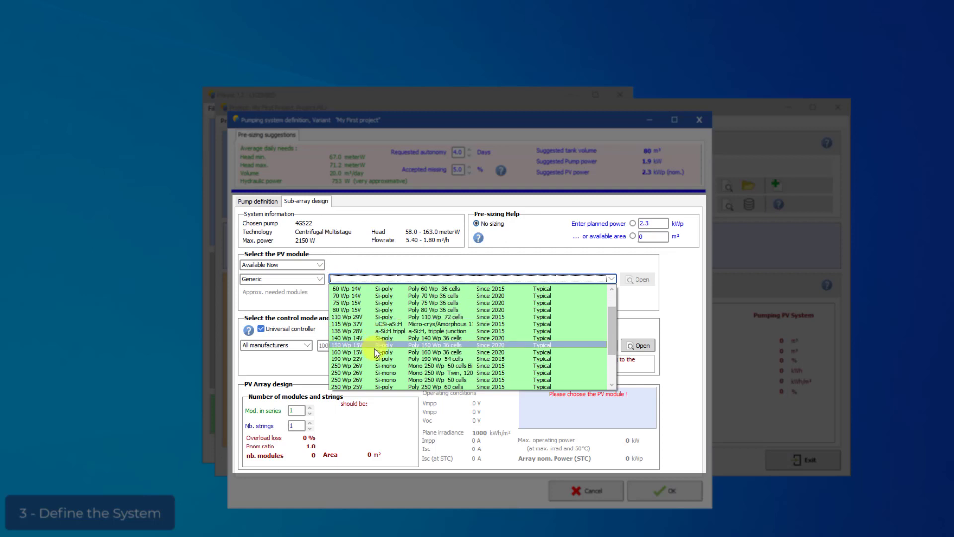
click(375, 378)
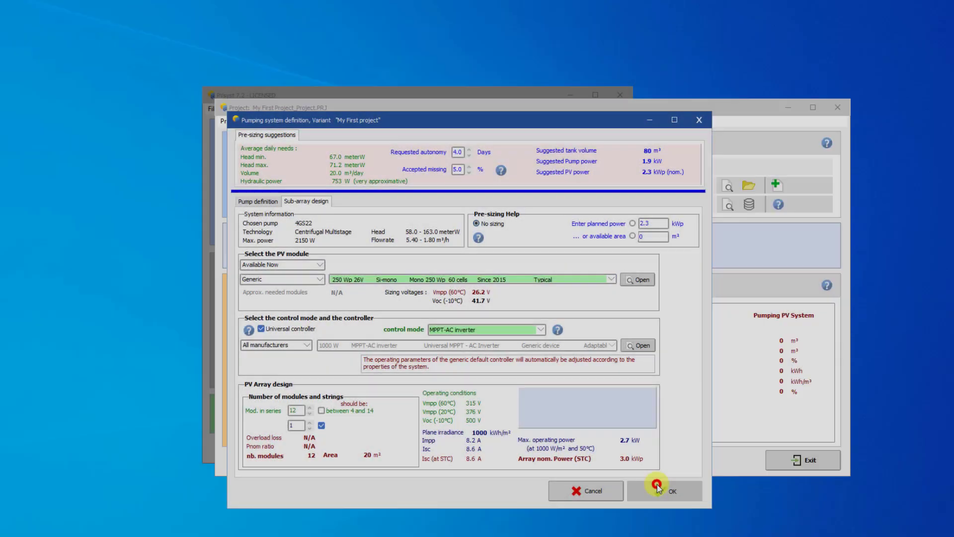
click(656, 488)
click(549, 369)
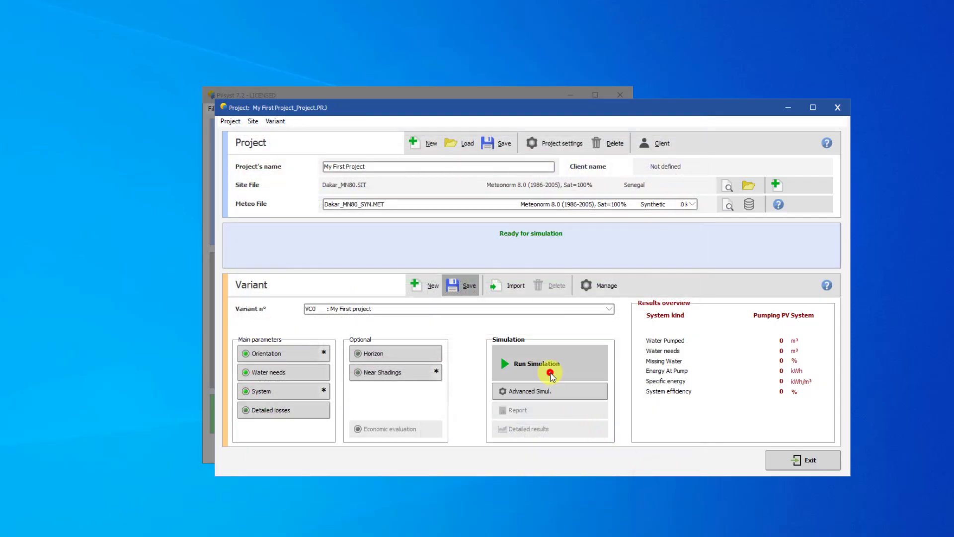